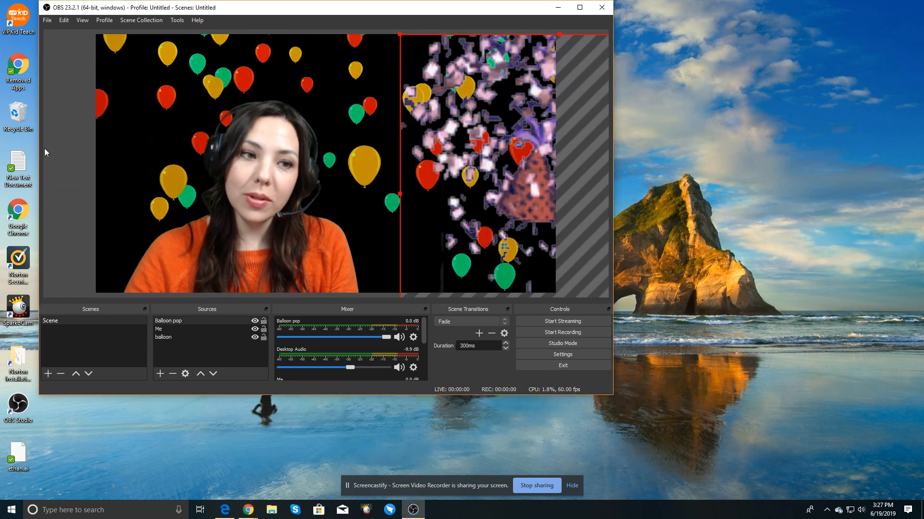
Step: Hide the Balloon pop, balloon and Me sources in the current scene
left_click(64, 143)
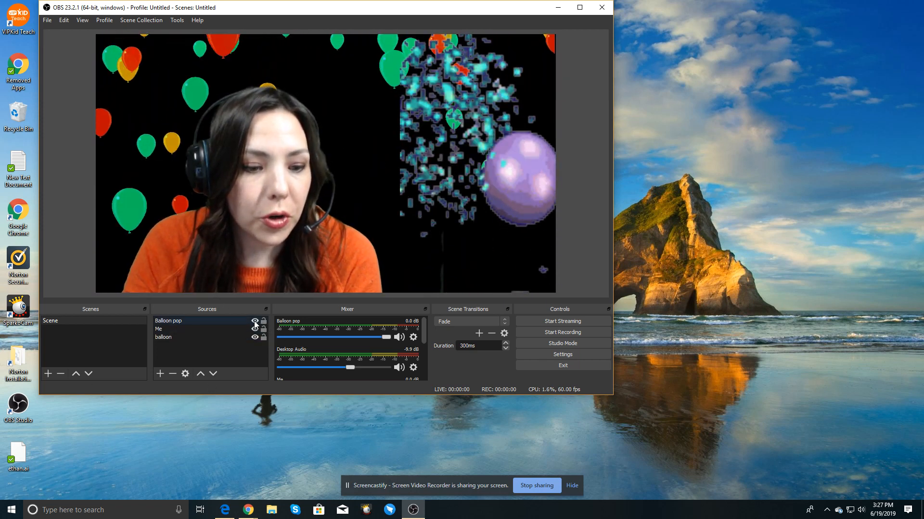
left_click(255, 321)
left_click(255, 338)
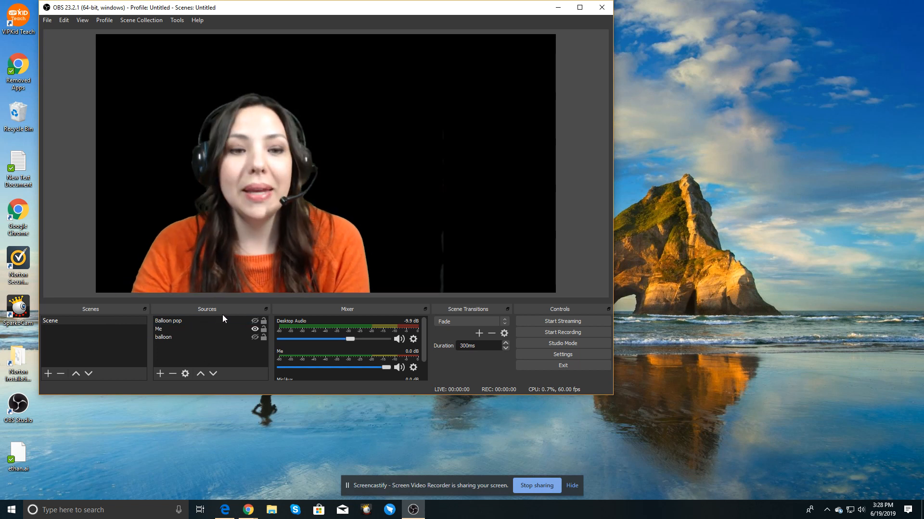
left_click(255, 329)
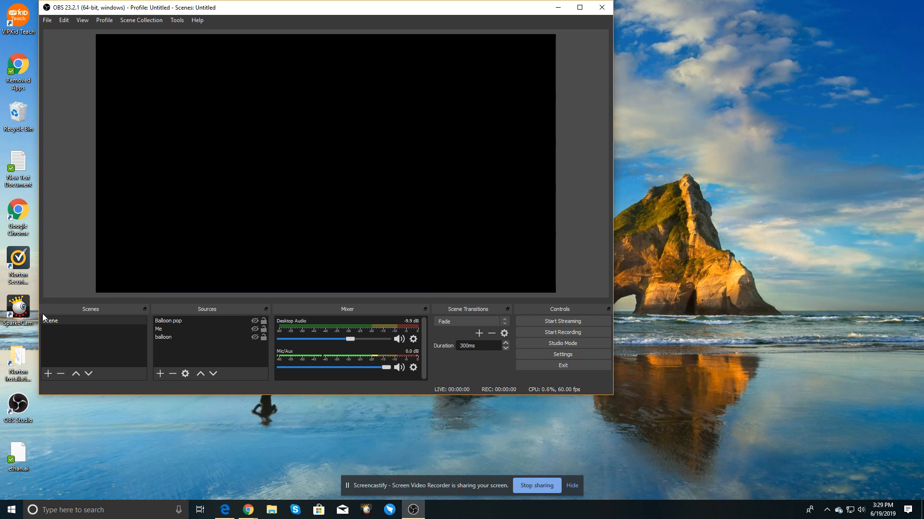
Step: Add a new scene with the default name Scene 2
left_click(48, 374)
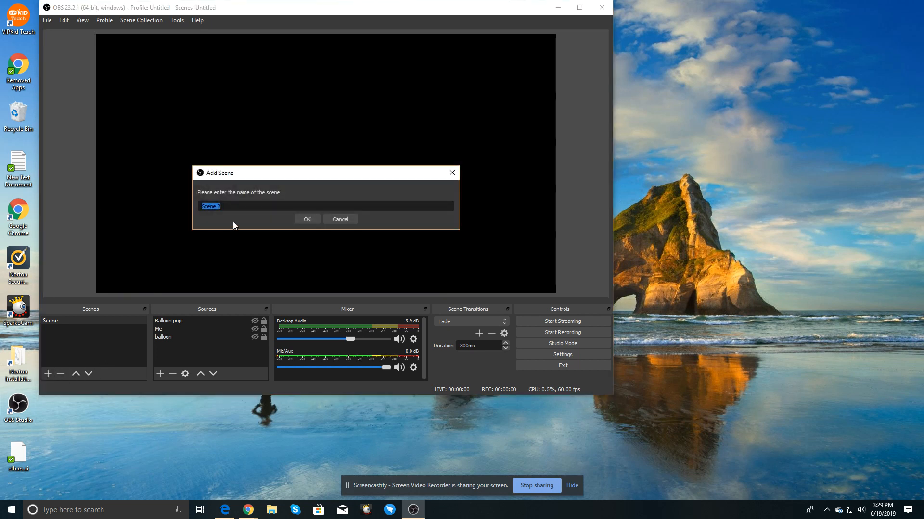
left_click(307, 219)
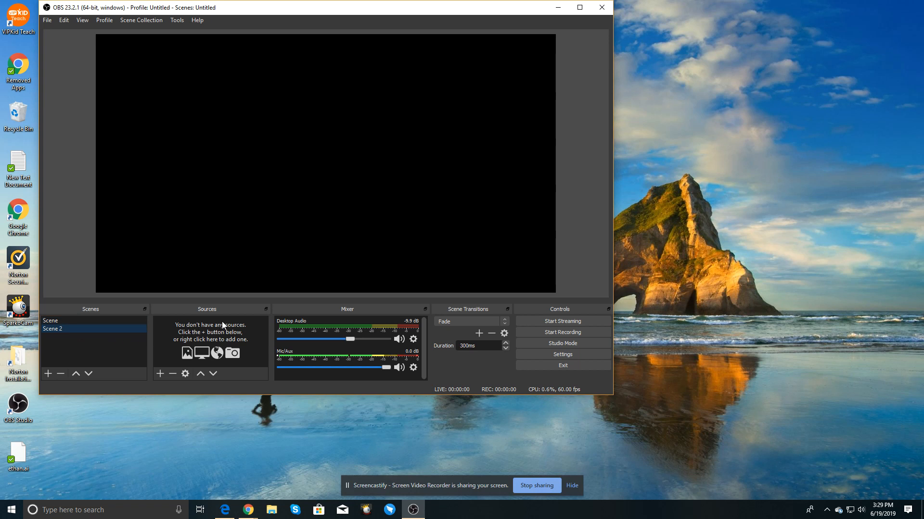
Step: Add a new Media Source named Balloon 2 to Scene 2
left_click(161, 373)
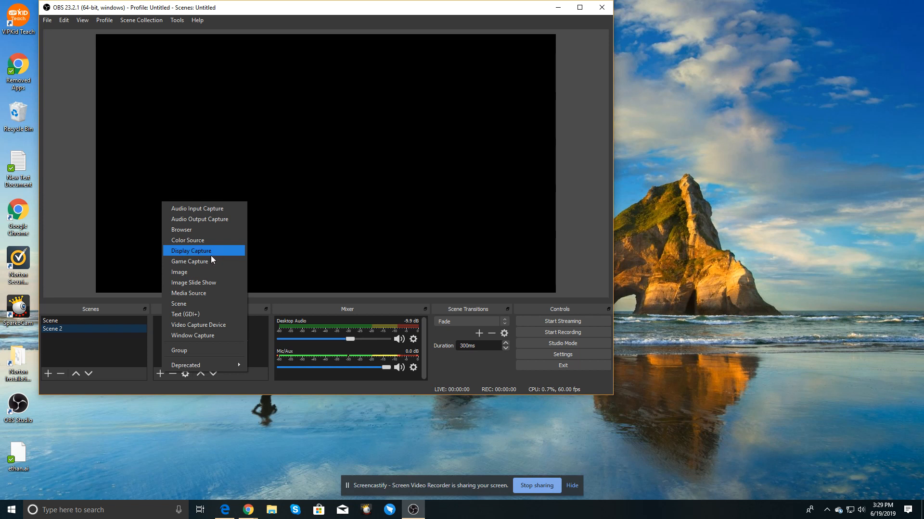
left_click(203, 293)
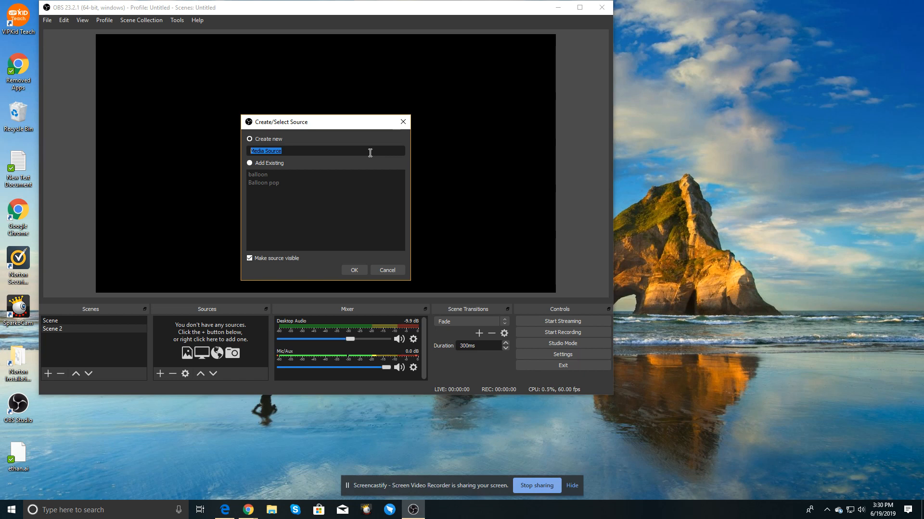
type("Balloon 2")
left_click(354, 271)
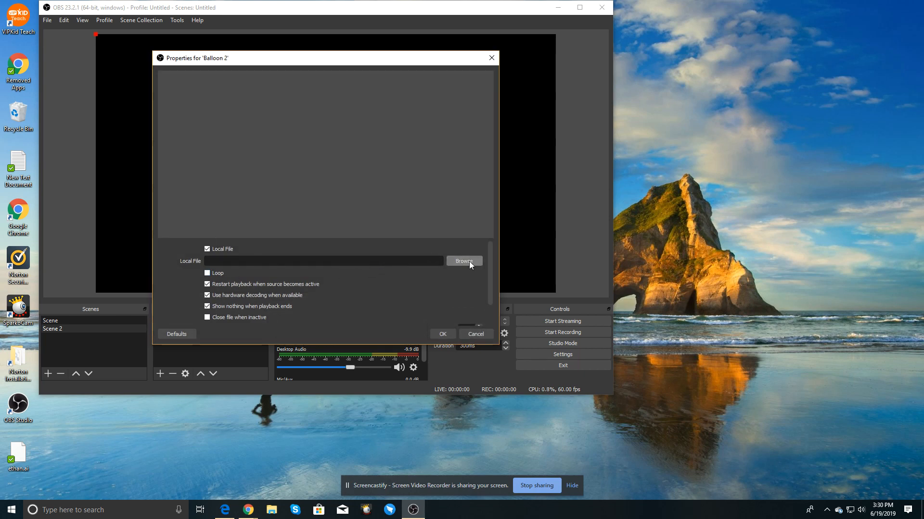
Step: Set the Balloon 2 source's local file to balloon2 from the gif pictures folder and confirm
left_click(469, 261)
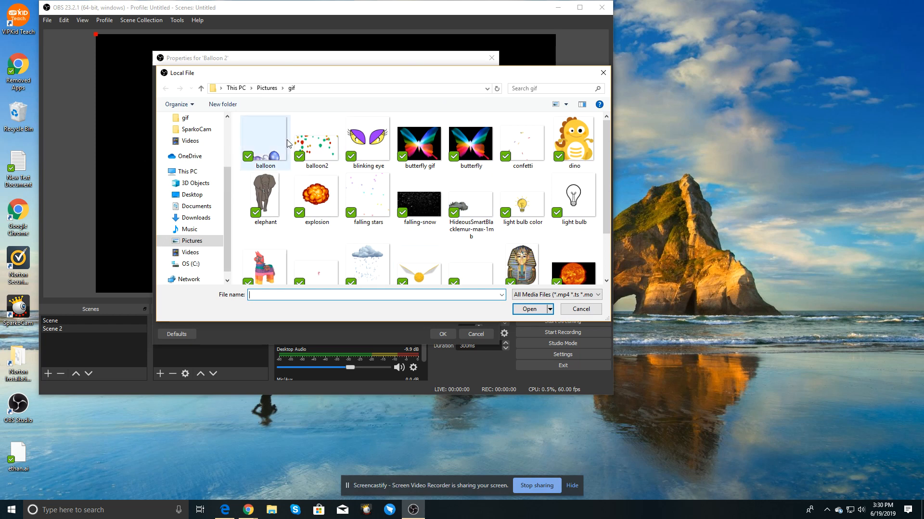
double_click(326, 156)
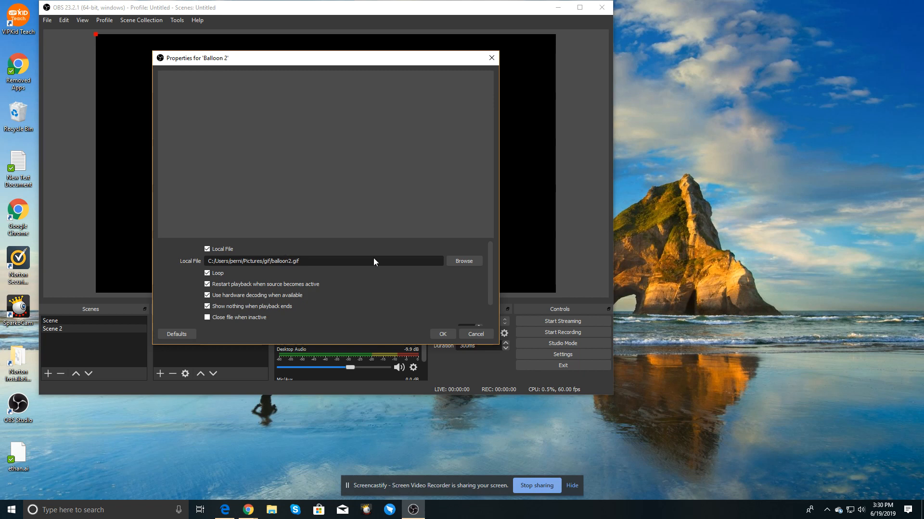
left_click(442, 335)
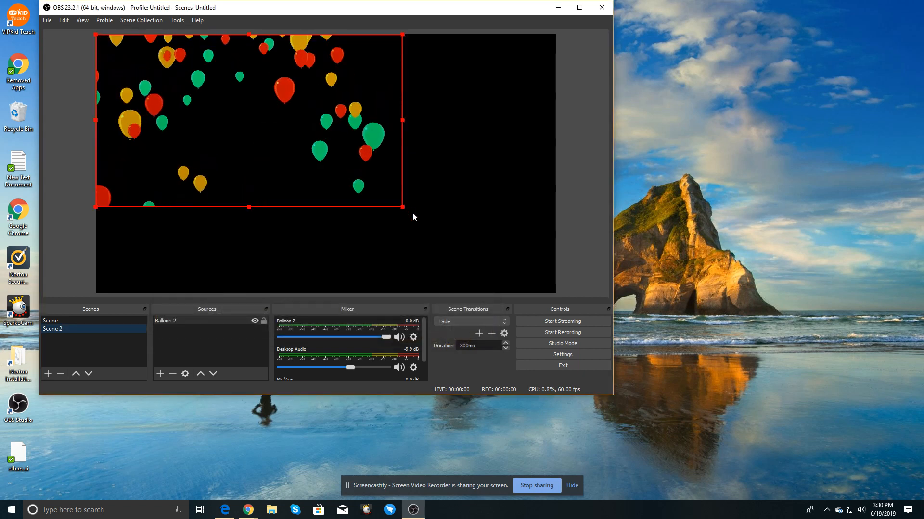
Step: Resize the balloon video so it fills the whole canvas
left_click_drag(402, 208, 517, 294)
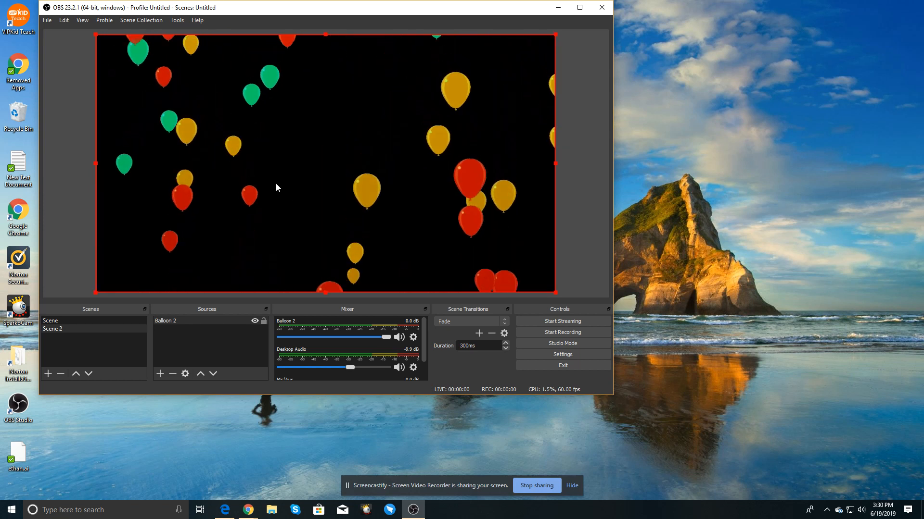
left_click(76, 135)
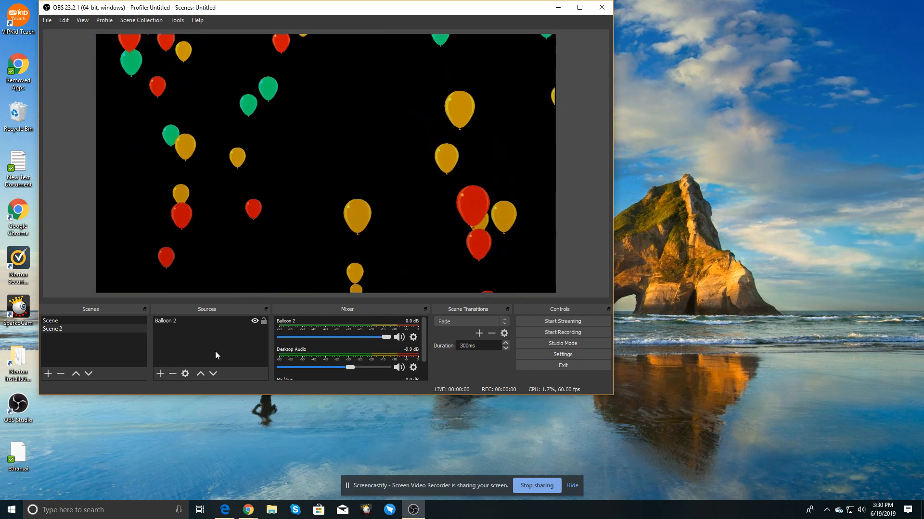
Step: Try adding a new Video Capture Device source and browse its device options
left_click(160, 373)
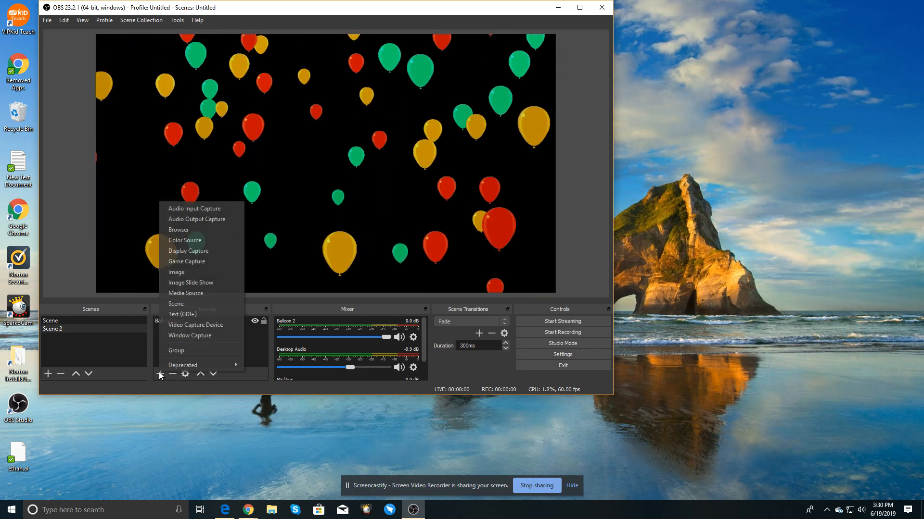
left_click(212, 325)
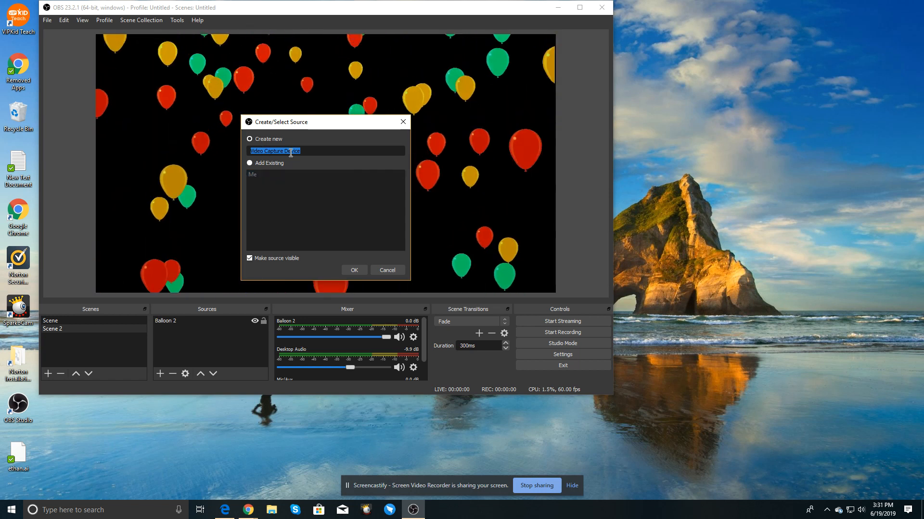
left_click(251, 140)
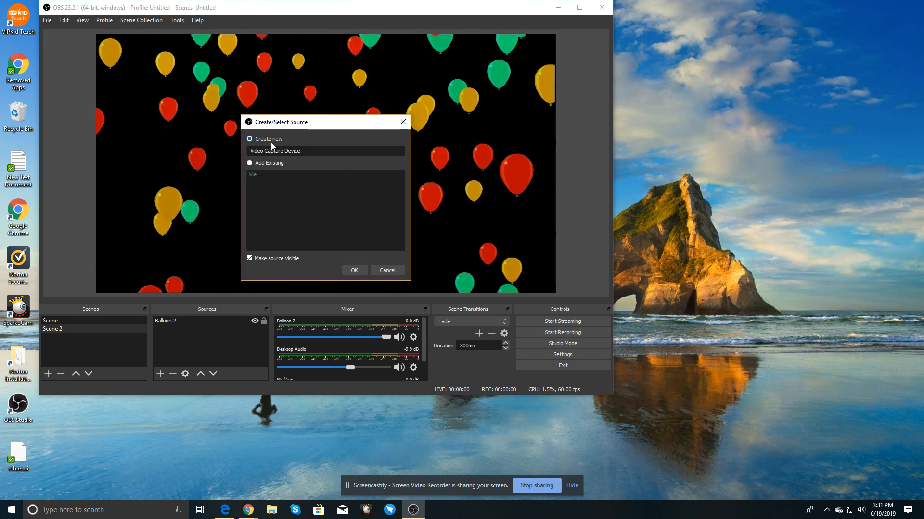
left_click(354, 270)
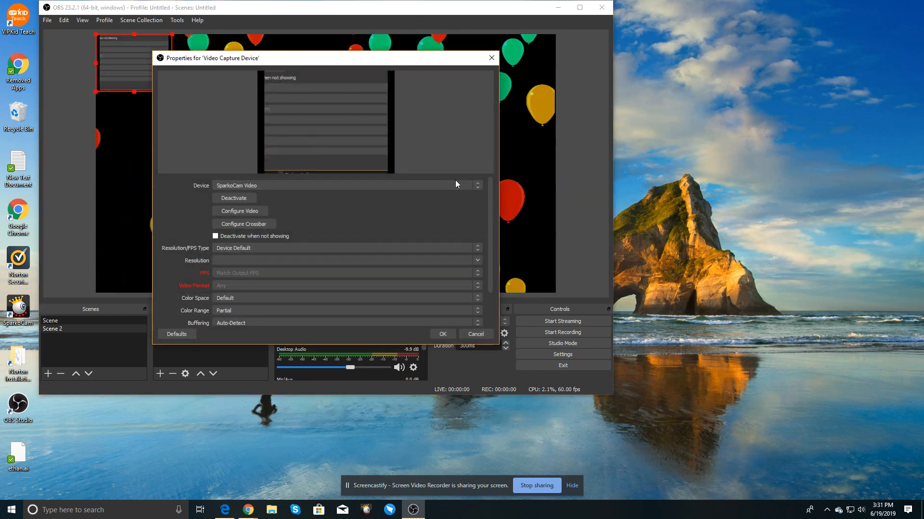
left_click(478, 189)
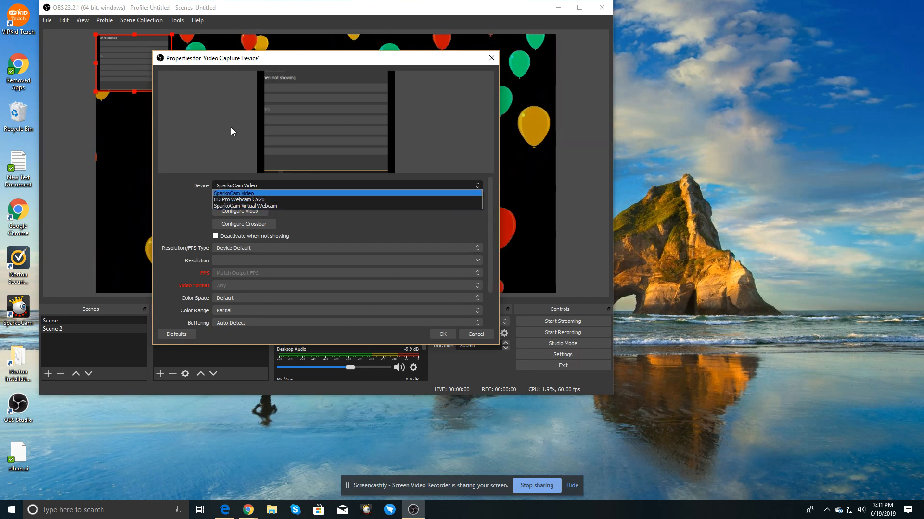
left_click(478, 336)
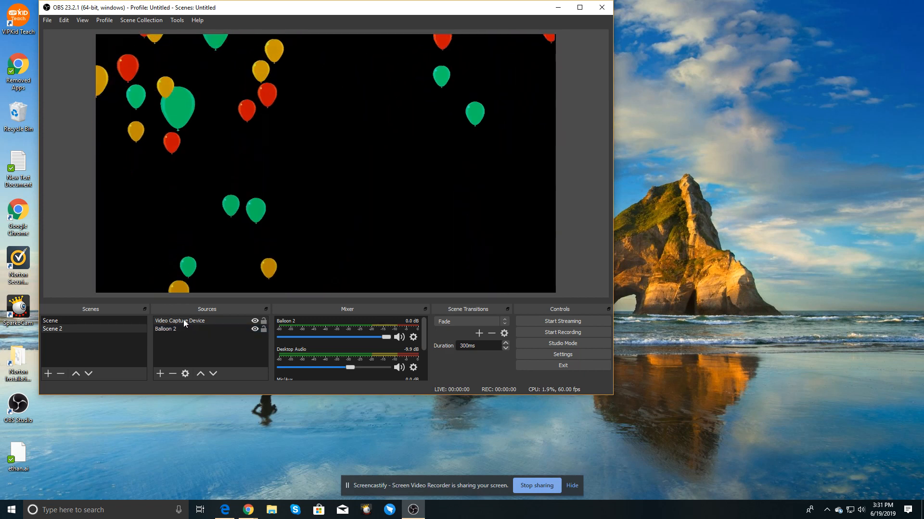
Step: Remove the newly added Video Capture Device source from Scene 2
double_click(183, 321)
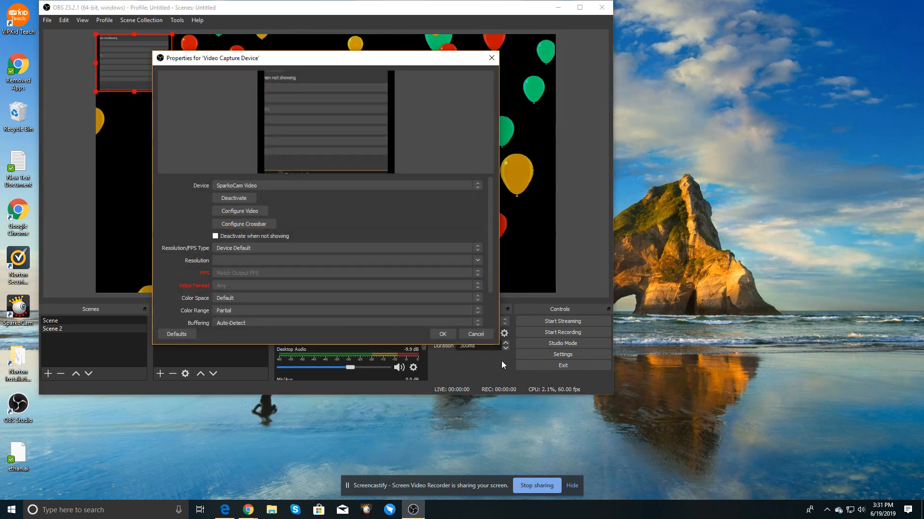
left_click(487, 338)
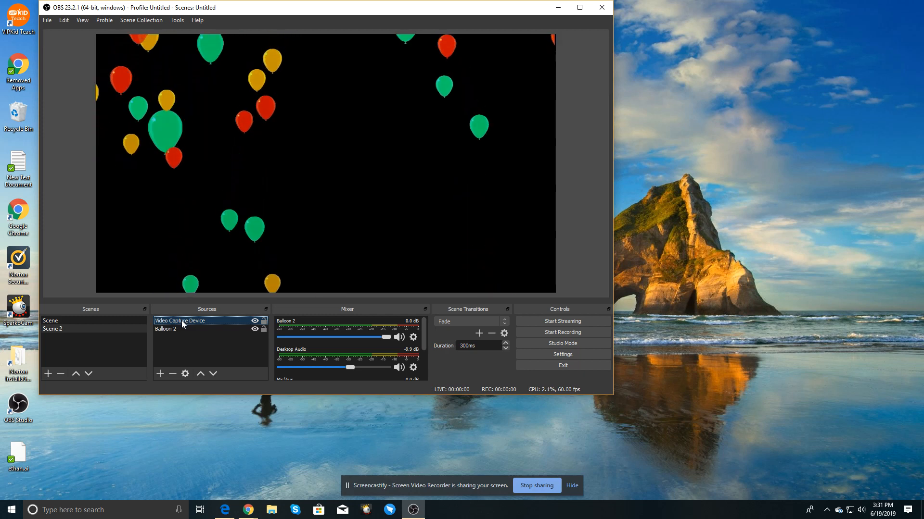
key("Delete")
left_click(368, 216)
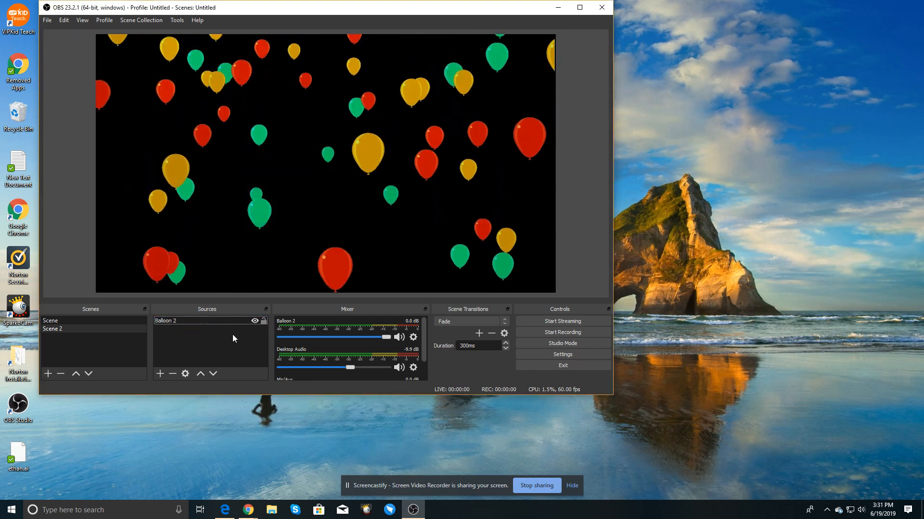
Step: Add the existing Me video capture source to Scene 2
left_click(160, 373)
left_click(203, 326)
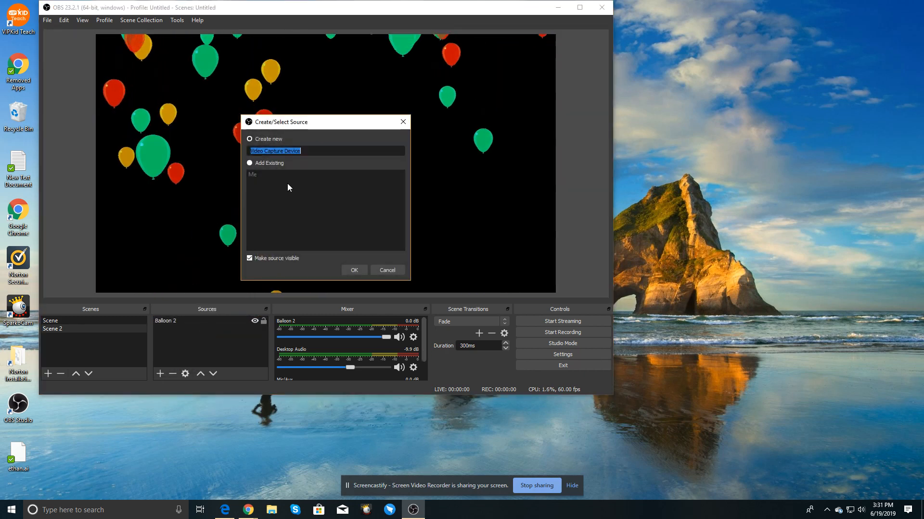
left_click(250, 164)
left_click(253, 176)
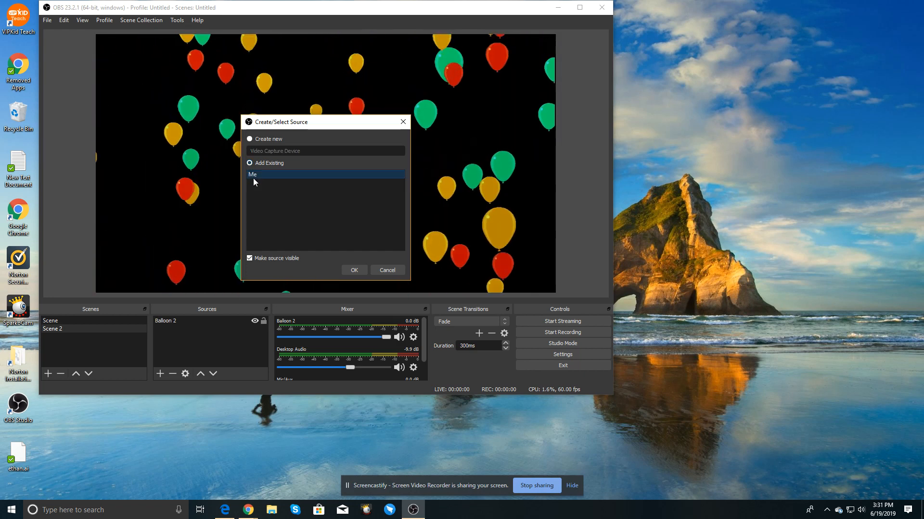
left_click(359, 268)
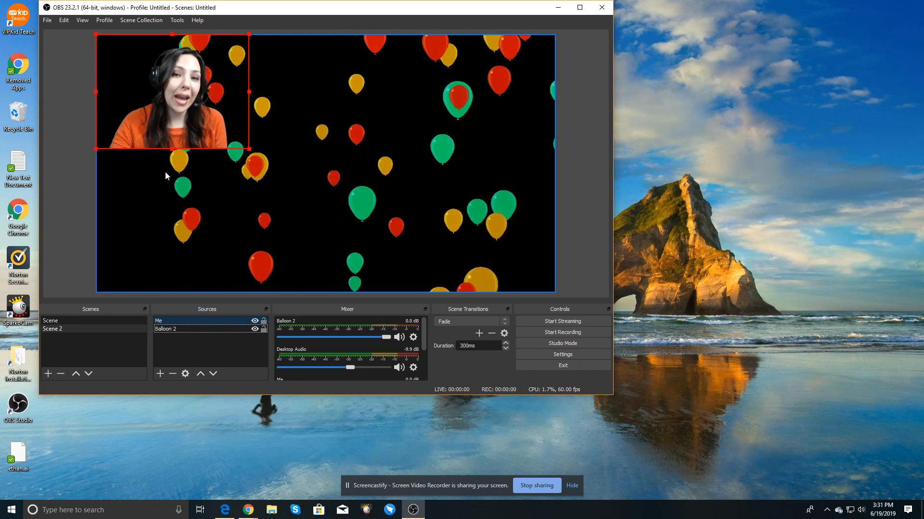
Step: Remove the Chroma Key filter from the Me source and close the filters window
right_click(213, 76)
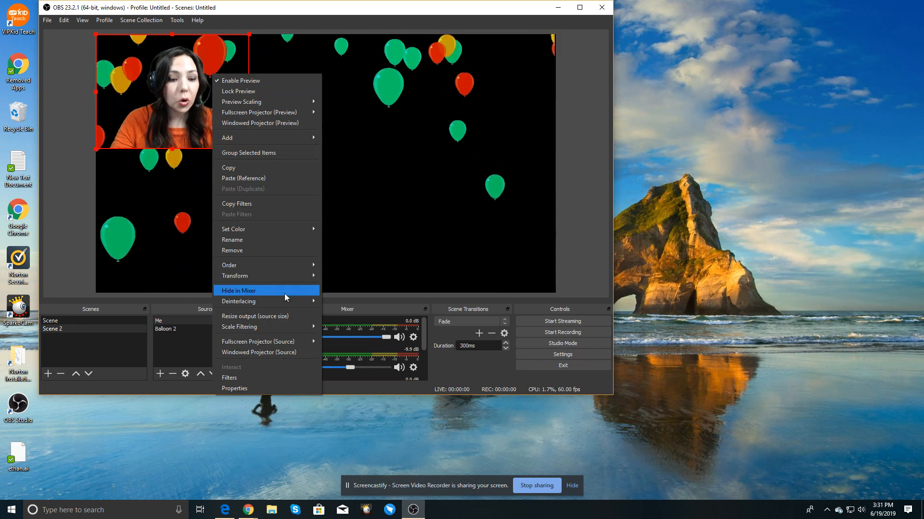
left_click(259, 378)
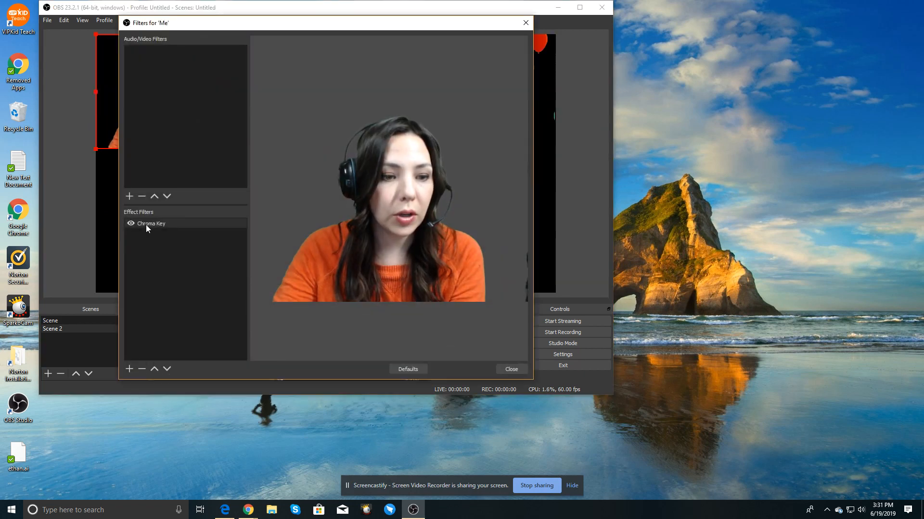
left_click(144, 224)
key("Delete")
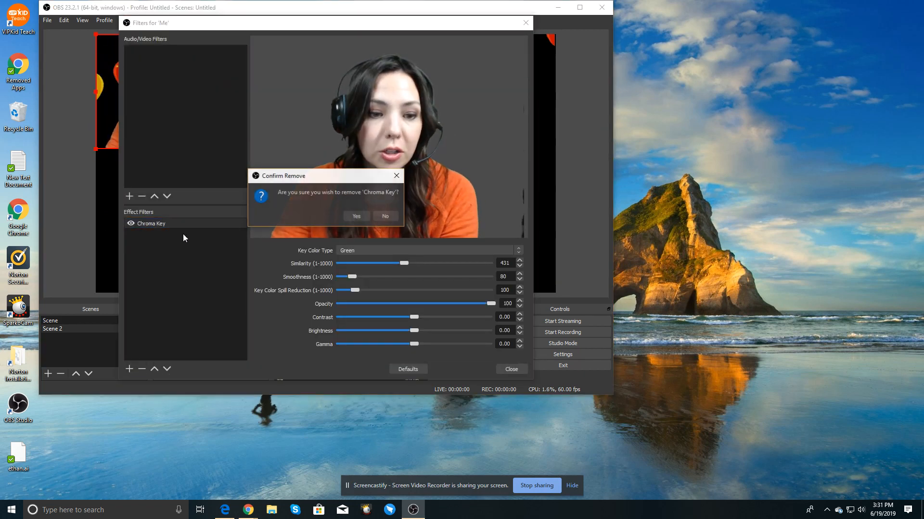
left_click(349, 215)
left_click(511, 369)
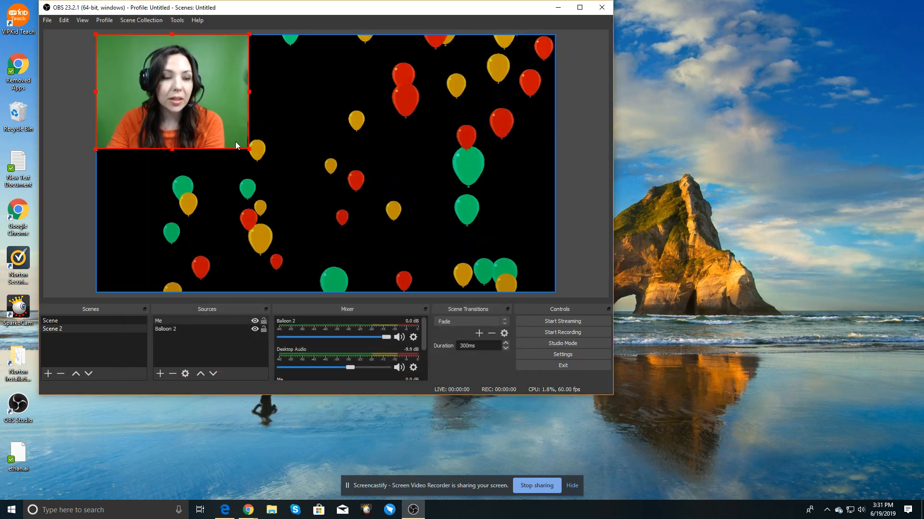
Step: Enlarge and reposition the Me webcam to cover most of the canvas, and shift the balloon background slightly left
left_click_drag(236, 141, 298, 205)
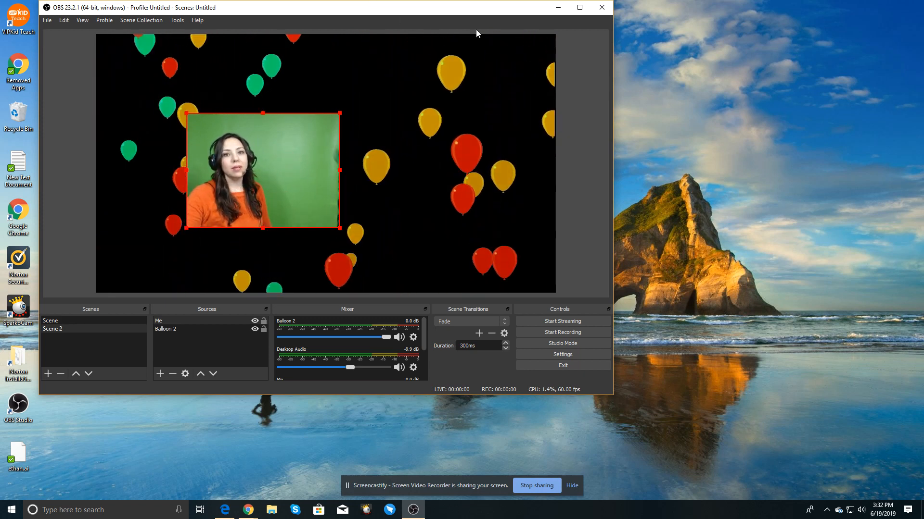
left_click_drag(301, 172, 293, 158)
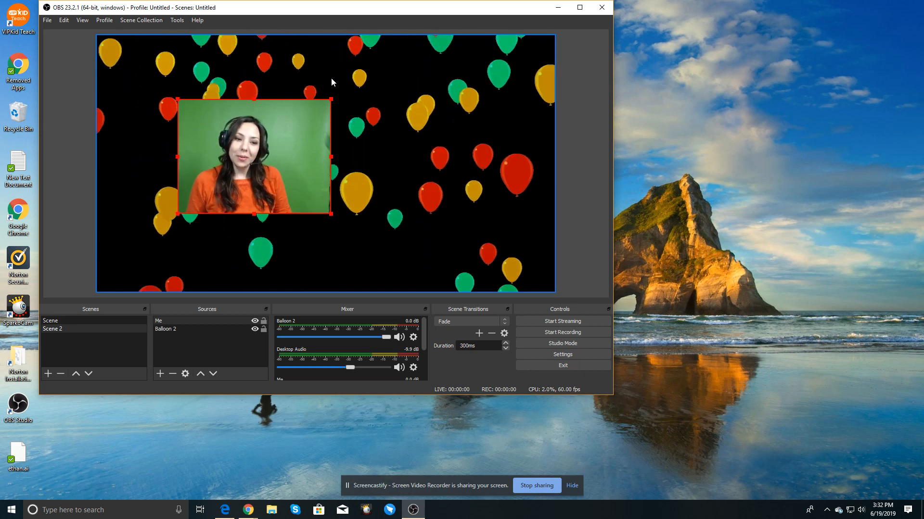
left_click_drag(300, 159, 283, 138)
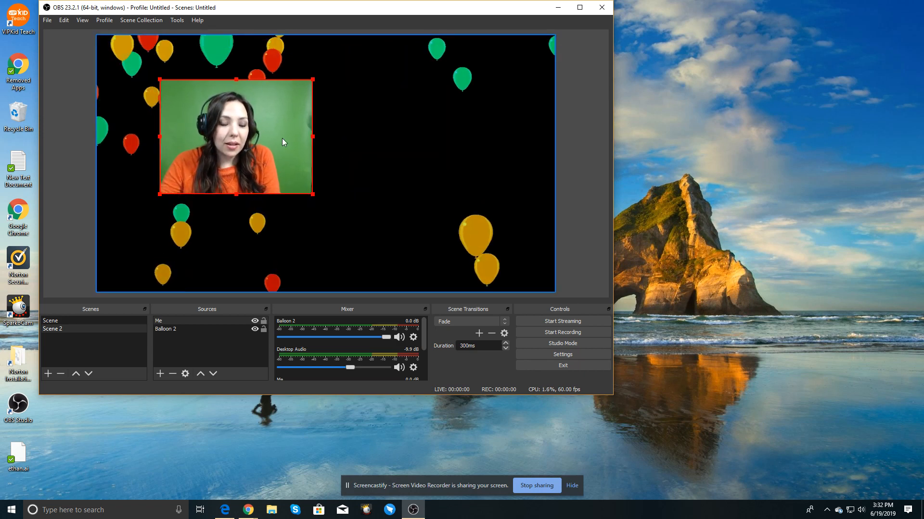
left_click_drag(313, 195, 462, 261)
left_click_drag(392, 224, 383, 198)
mouse_move(453, 278)
left_mouse_down()
mouse_move(445, 280)
mouse_move(458, 288)
left_mouse_up()
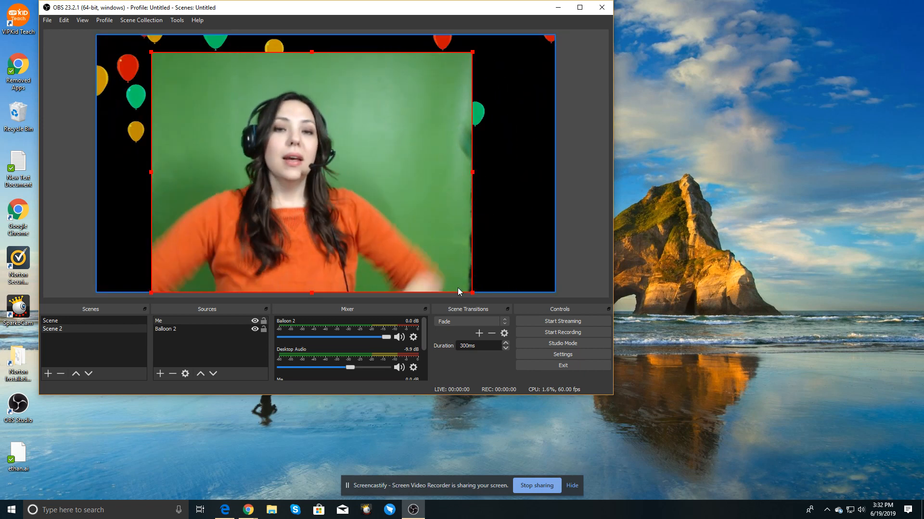
left_click(406, 96)
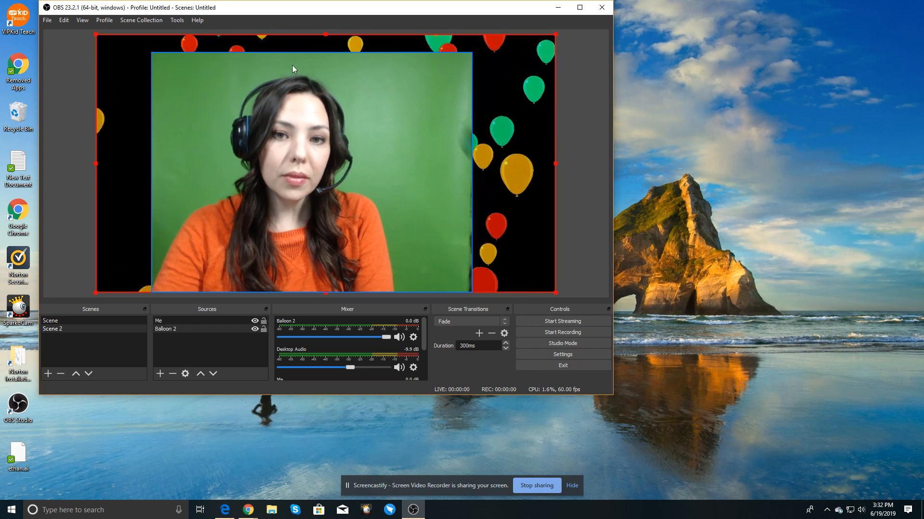
left_click_drag(267, 103, 260, 100)
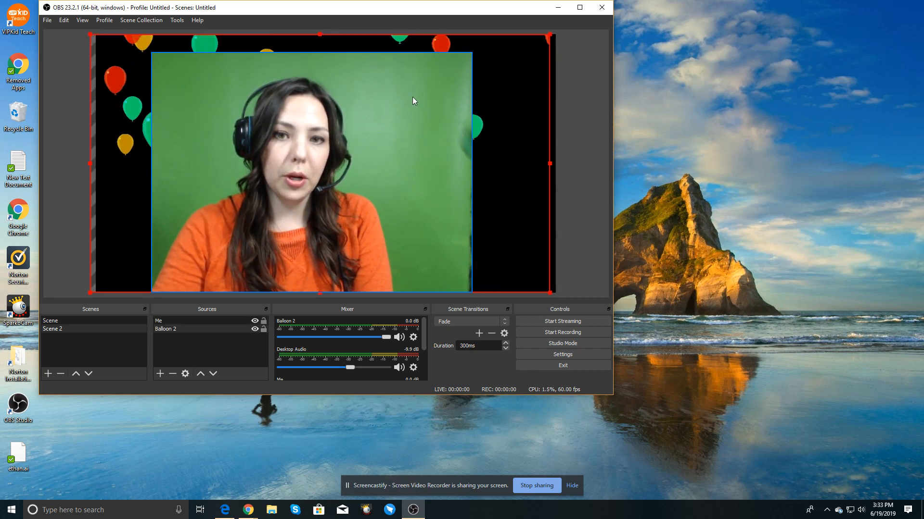
Step: Add a Chroma Key filter to the Me webcam source, set Similarity to 421, and close the filters window
left_click(152, 60)
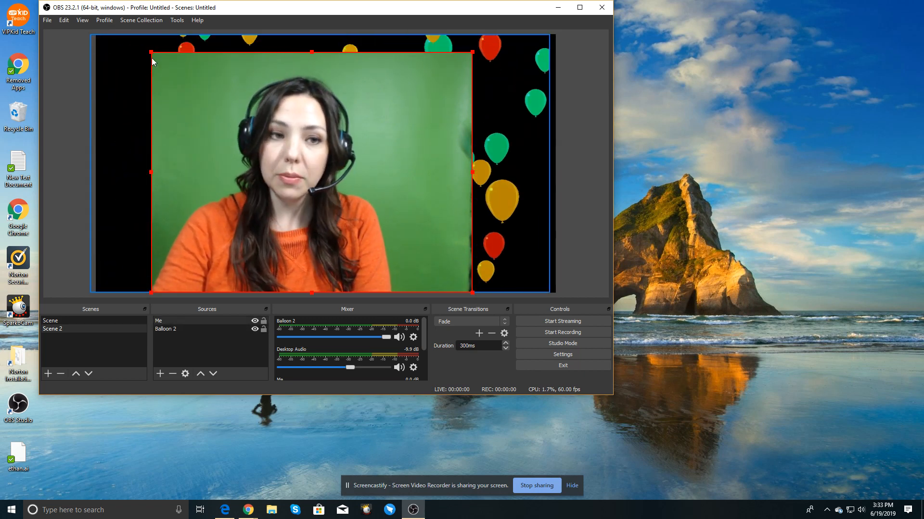
right_click(157, 132)
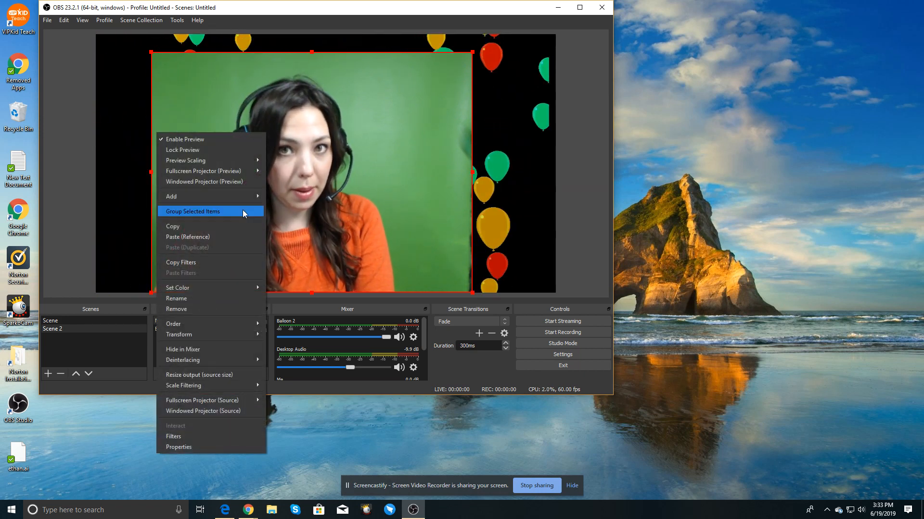
left_click(193, 437)
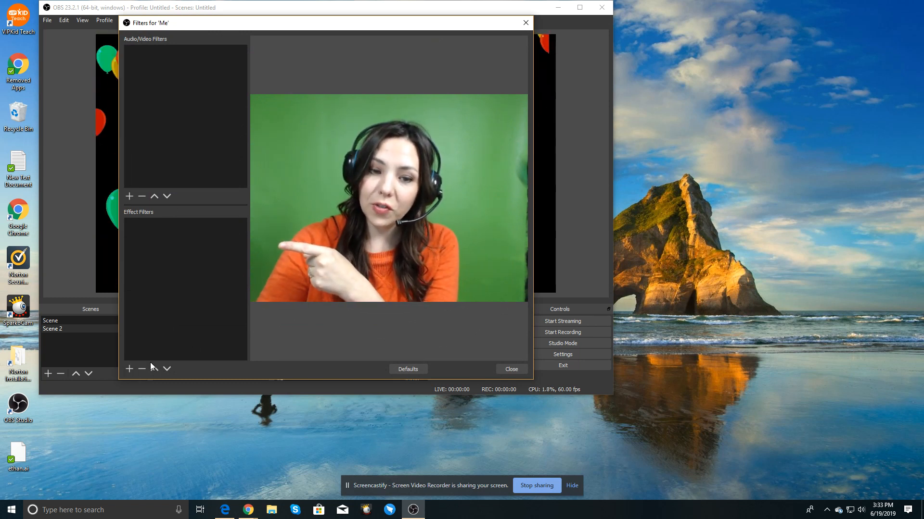
left_click(129, 369)
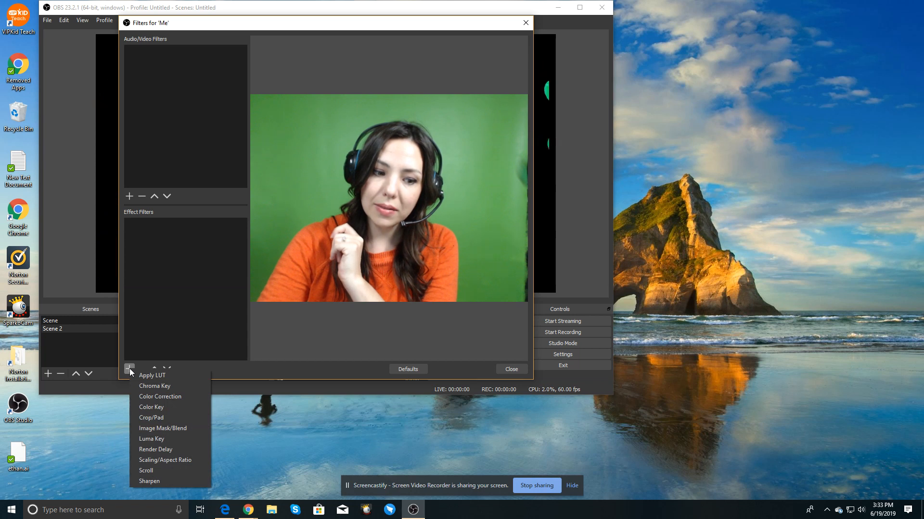
left_click(163, 386)
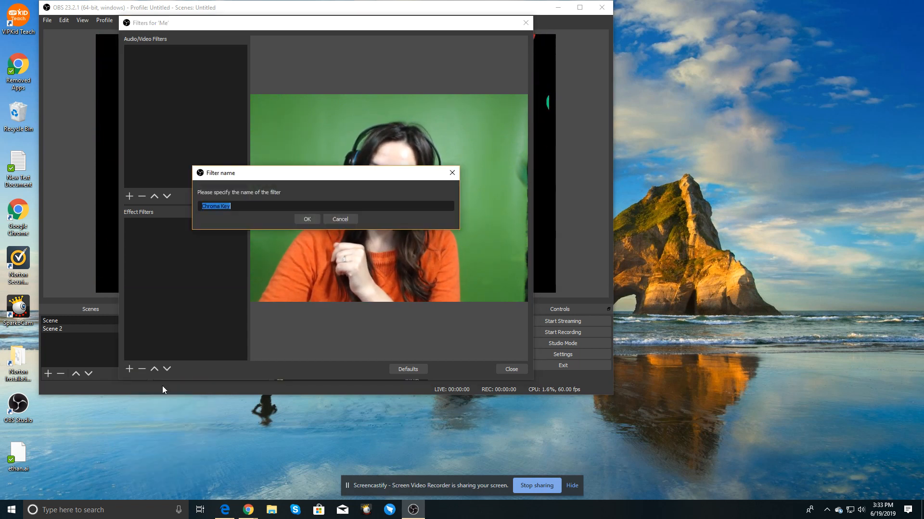
left_click(307, 220)
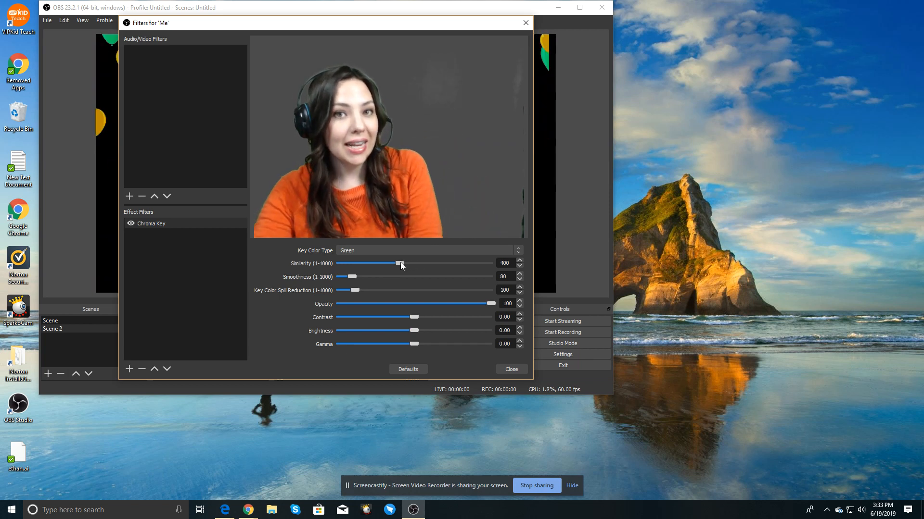
left_click_drag(401, 263, 403, 263)
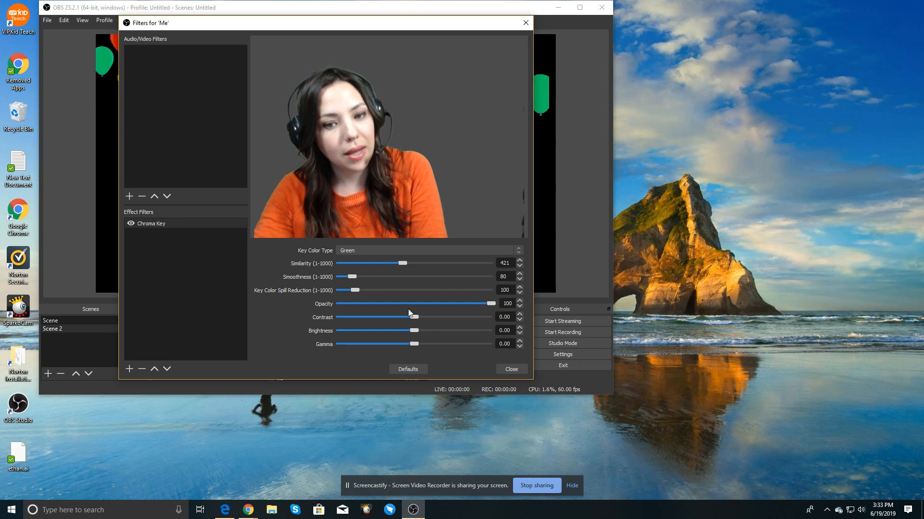
left_click(515, 370)
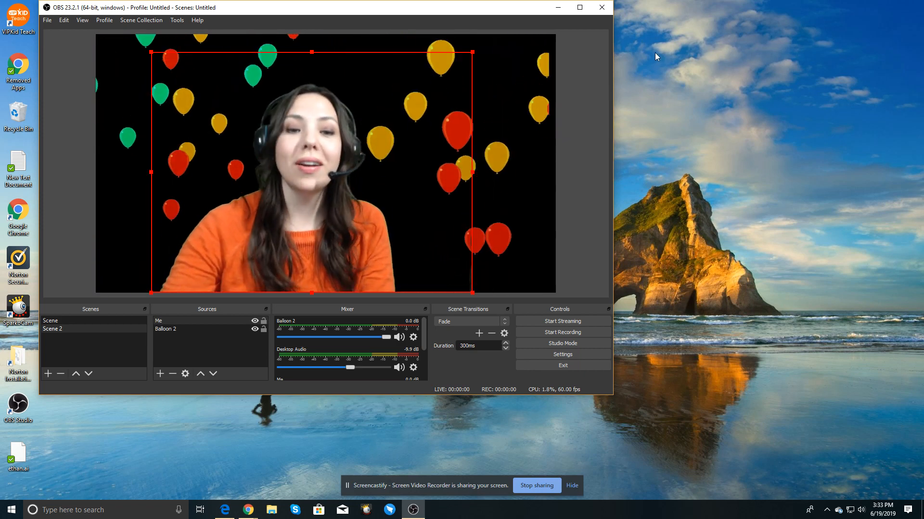
Step: Move the Me webcam slightly left on the canvas
left_click_drag(342, 152, 319, 145)
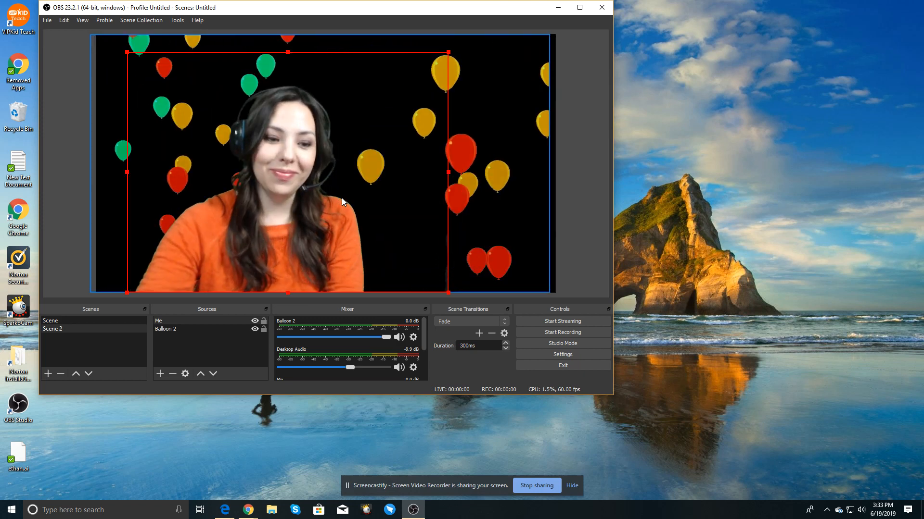
Step: Add a new Media Source named balloon pop 2 using balloon.gif from Pictures\gif, with Loop enabled
left_click(160, 374)
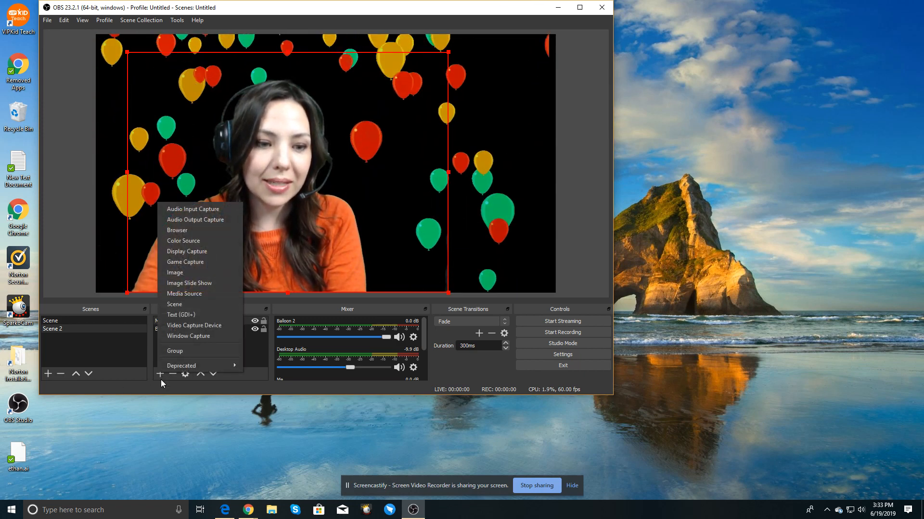
left_click(206, 293)
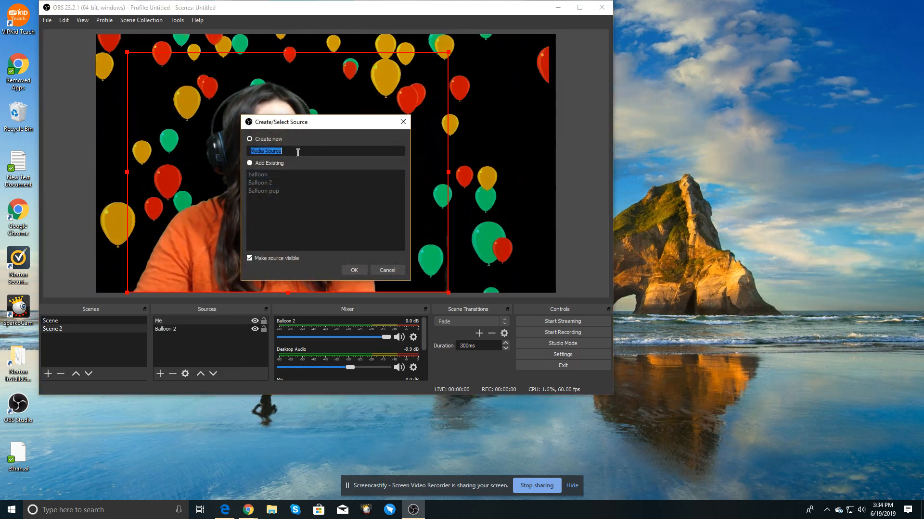
type("oon pop 2")
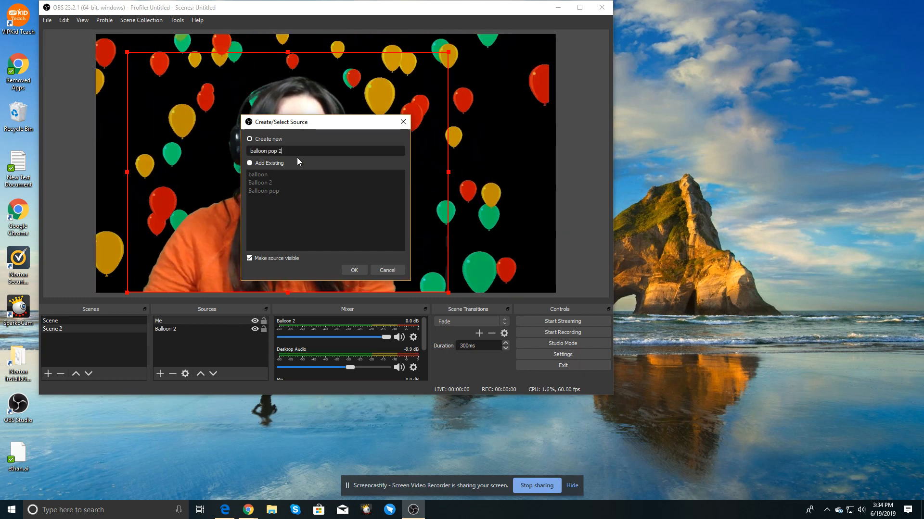
left_click(356, 271)
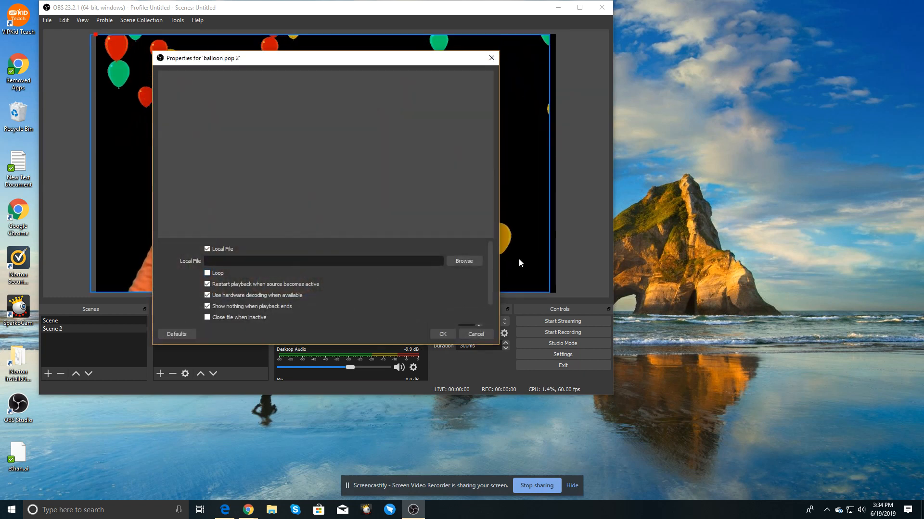
left_click(464, 263)
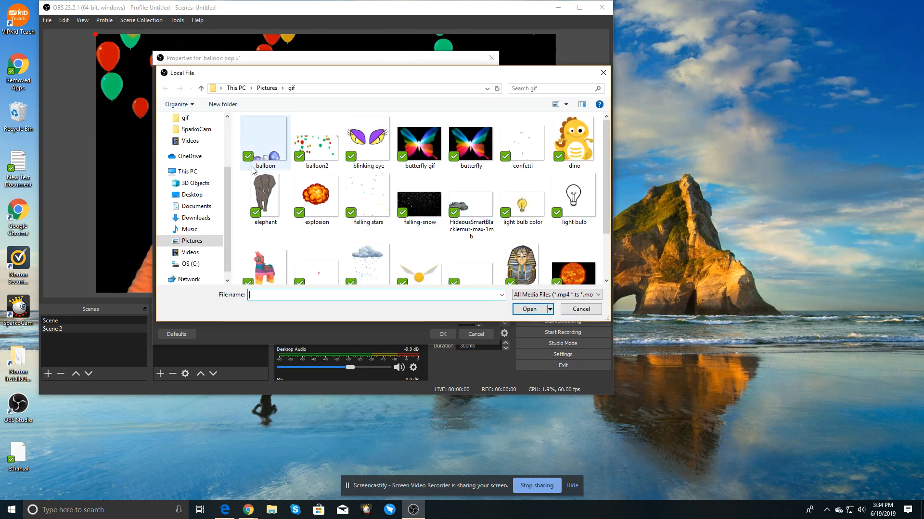
double_click(258, 152)
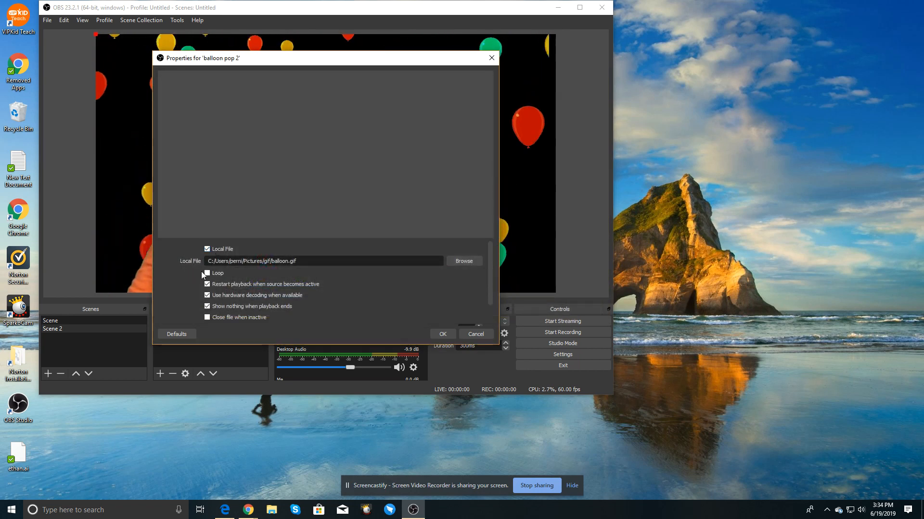
left_click(216, 272)
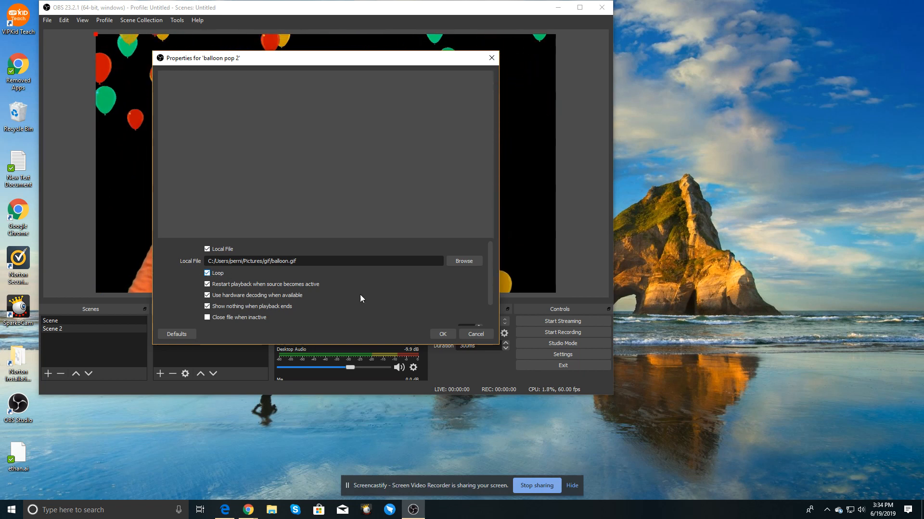
left_click(440, 333)
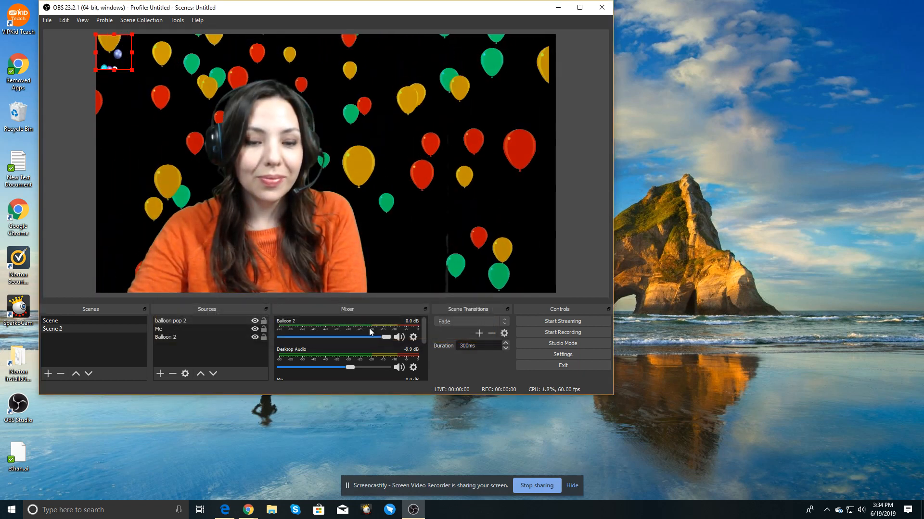
Step: Enlarge and position the balloon pop 2 overlay to fill the right half of the canvas, then deselect it
left_click_drag(131, 70, 250, 189)
left_click_drag(209, 165, 427, 179)
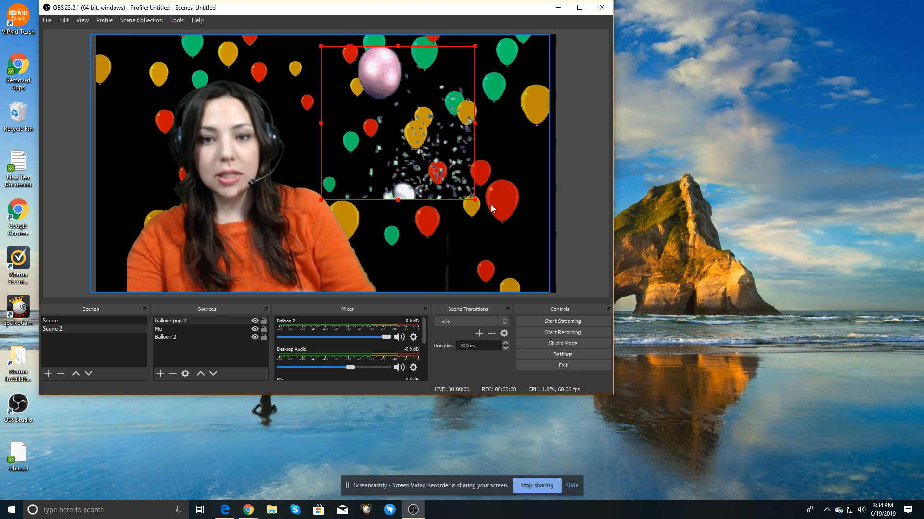
left_click_drag(474, 202, 560, 286)
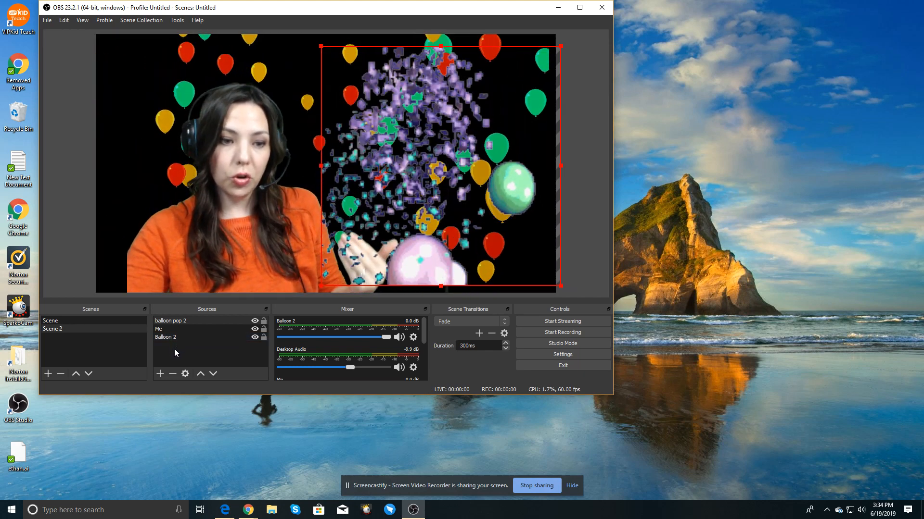
left_click_drag(322, 46, 305, 45)
mouse_move(513, 145)
left_mouse_down()
mouse_move(487, 153)
mouse_move(506, 154)
left_mouse_up()
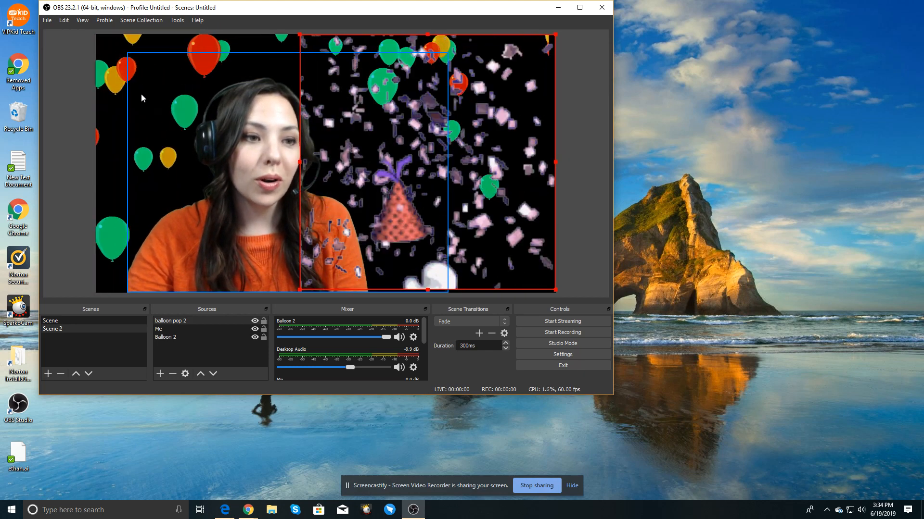
left_click(59, 91)
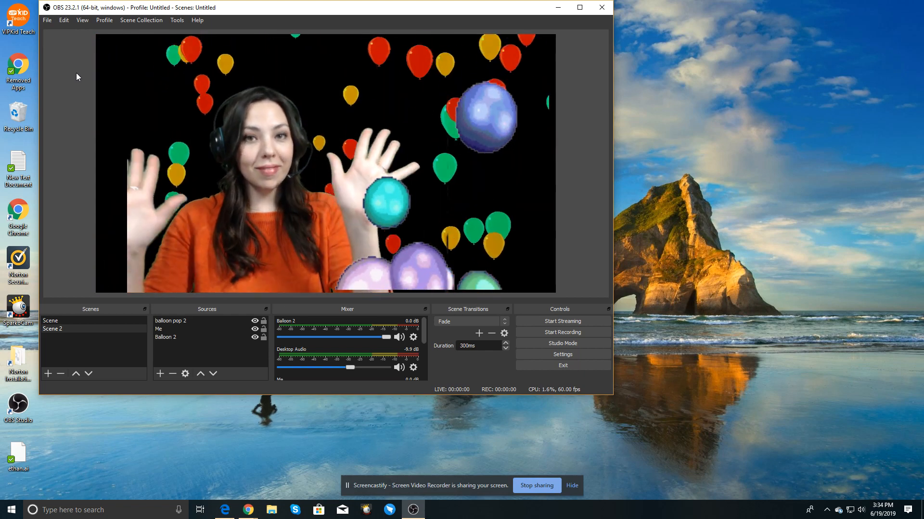